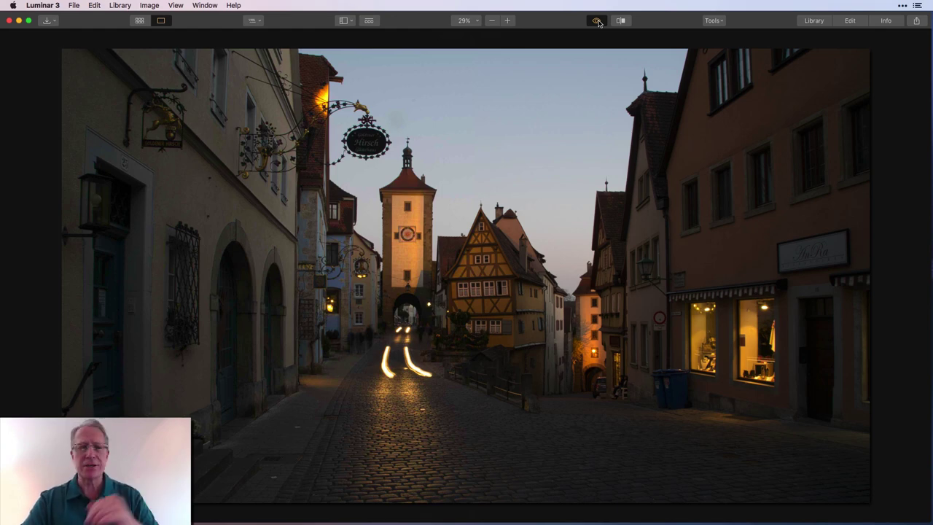
- Compare the edited sunset version with the unedited original, ending on the edited view
{"action": "left_click", "coordinate": [597, 22]}
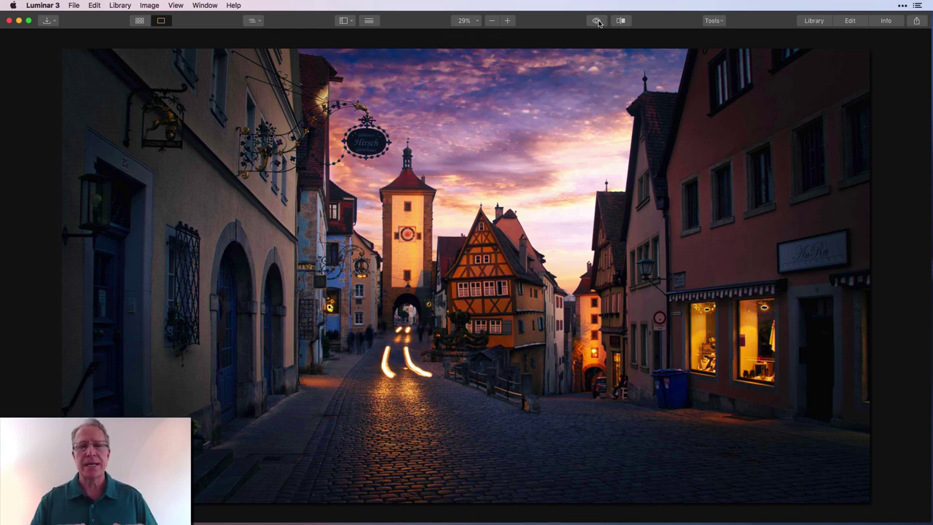
{"action": "left_click", "coordinate": [597, 21]}
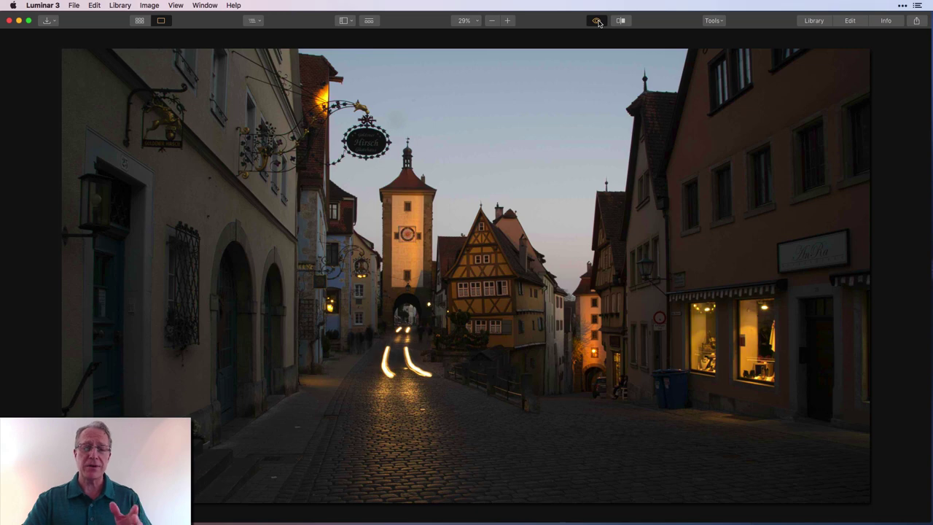
{"action": "left_click", "coordinate": [596, 21]}
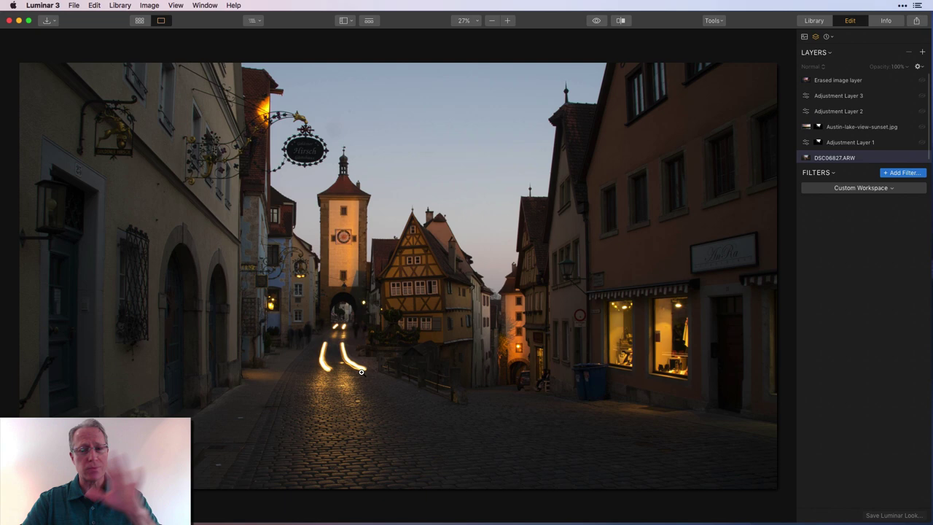
- Show the photo's 16:9 crop frame with its 0.56° rotation, then accept the crop
{"action": "left_click", "coordinate": [712, 22]}
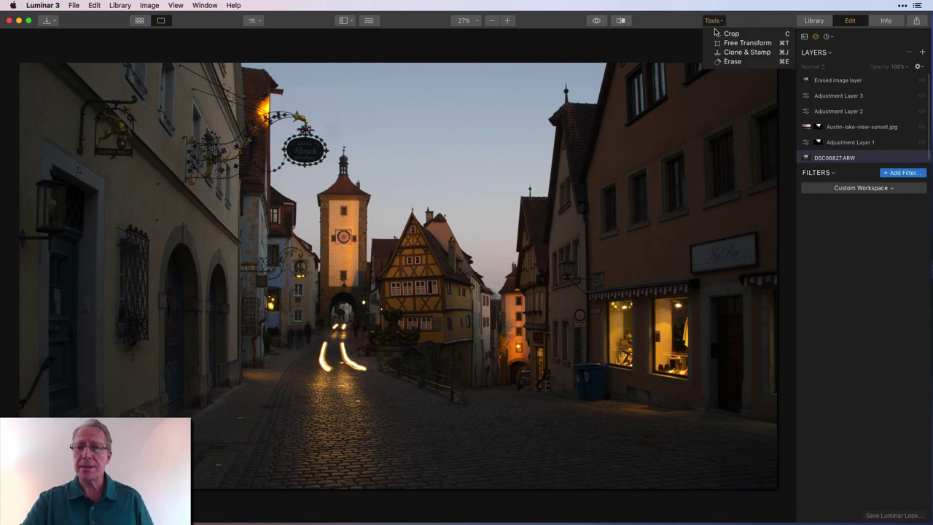
{"action": "key", "text": "Escape"}
{"action": "key", "text": "Tab"}
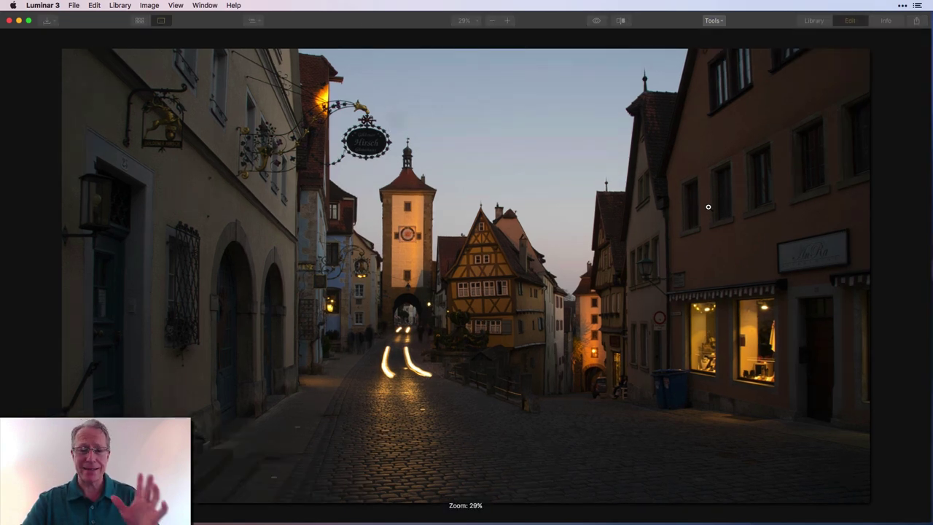
{"action": "key", "text": "c"}
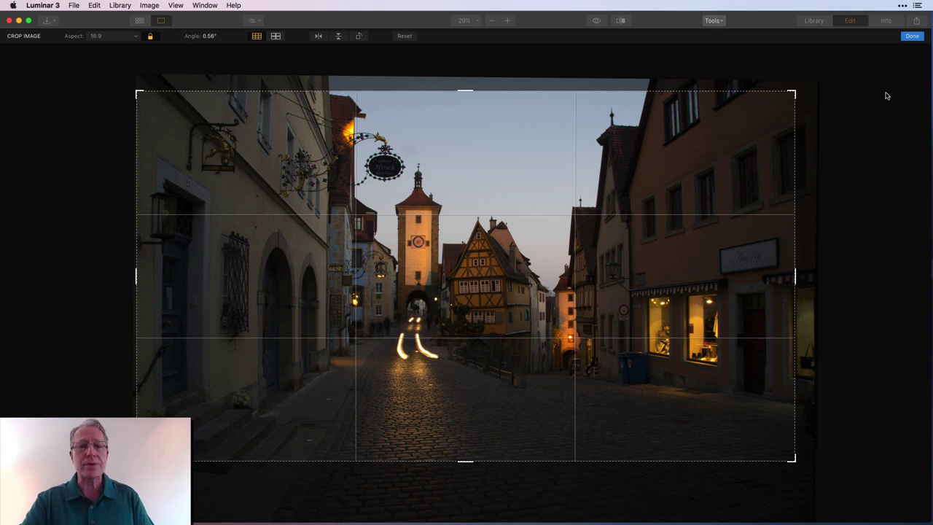
{"action": "left_click", "coordinate": [912, 36]}
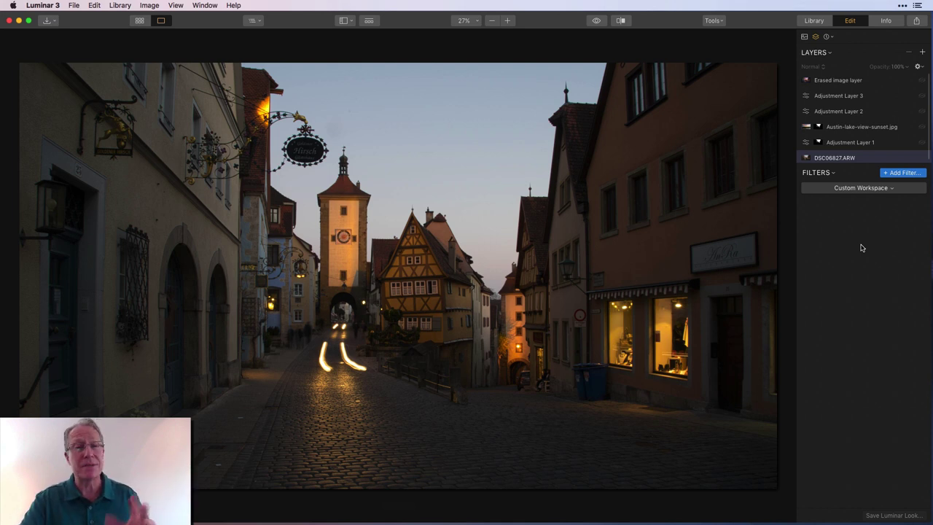
- Enable B&W Conversion on Adjustment Layer 1, with Contrast, Highlights, Whites 100 and Shadows, Blacks -100
{"action": "left_click", "coordinate": [868, 148]}
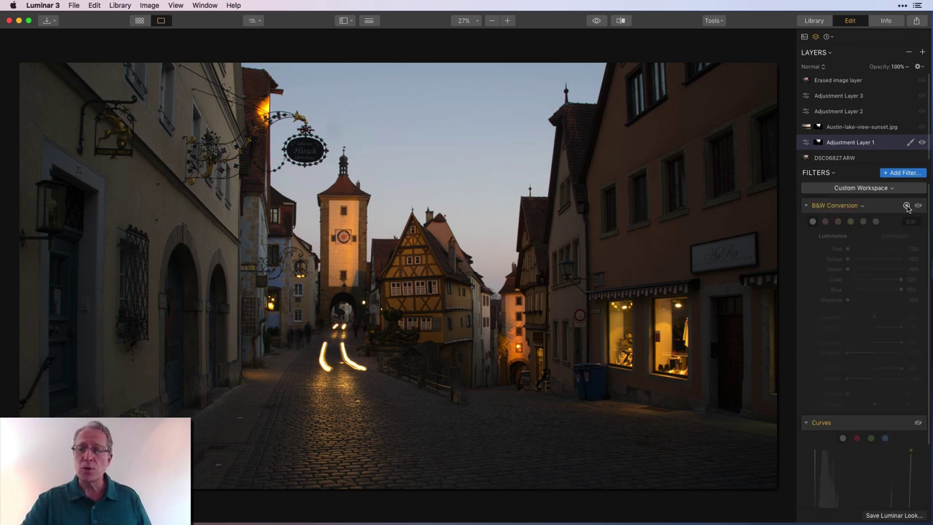
{"action": "left_click", "coordinate": [918, 206]}
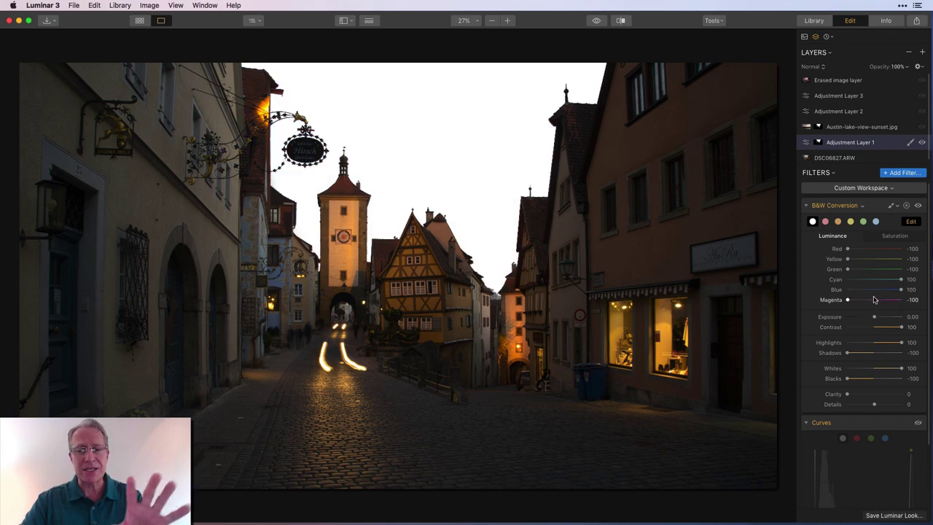
{"action": "scroll", "coordinate": [874, 299], "scroll_direction": "down", "scroll_amount": 1}
{"action": "scroll", "coordinate": [875, 299], "scroll_direction": "down", "scroll_amount": 2}
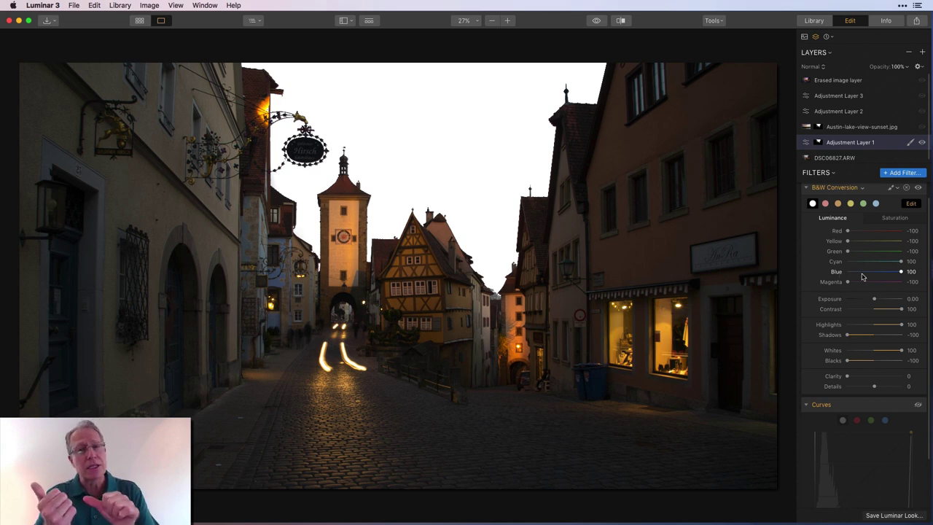
{"action": "scroll", "coordinate": [861, 276], "scroll_direction": "down", "scroll_amount": 2}
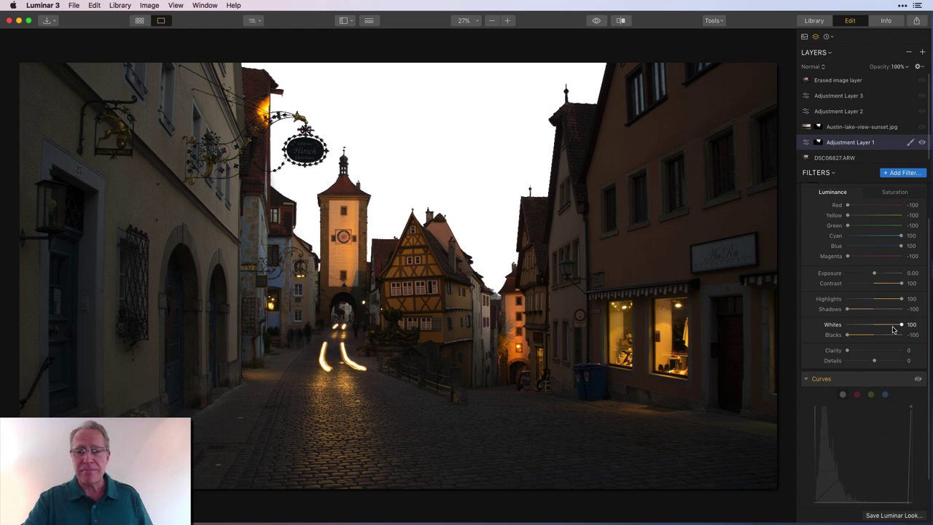
{"action": "scroll", "coordinate": [875, 420], "scroll_direction": "down", "scroll_amount": 3}
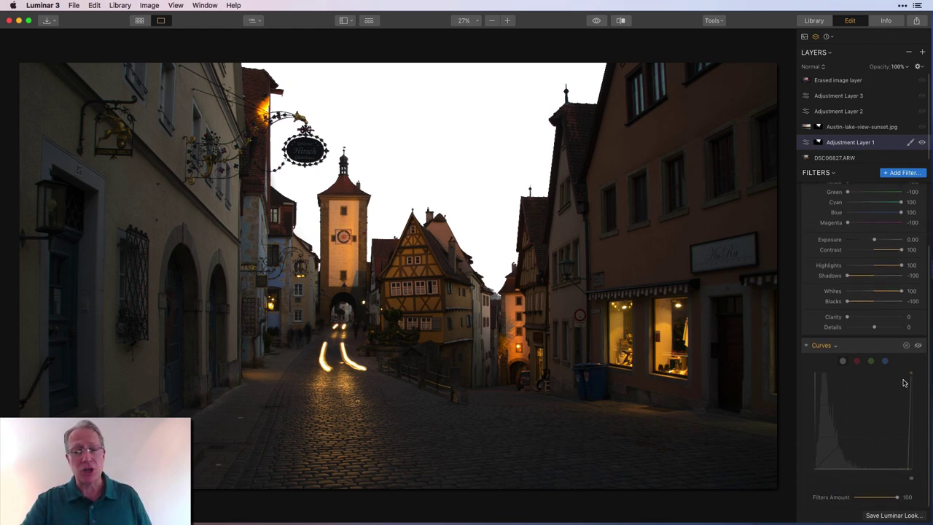
- Enable Adjustment Layer 1's Curves and drag its black point nearly to the white point
{"action": "left_click", "coordinate": [917, 345]}
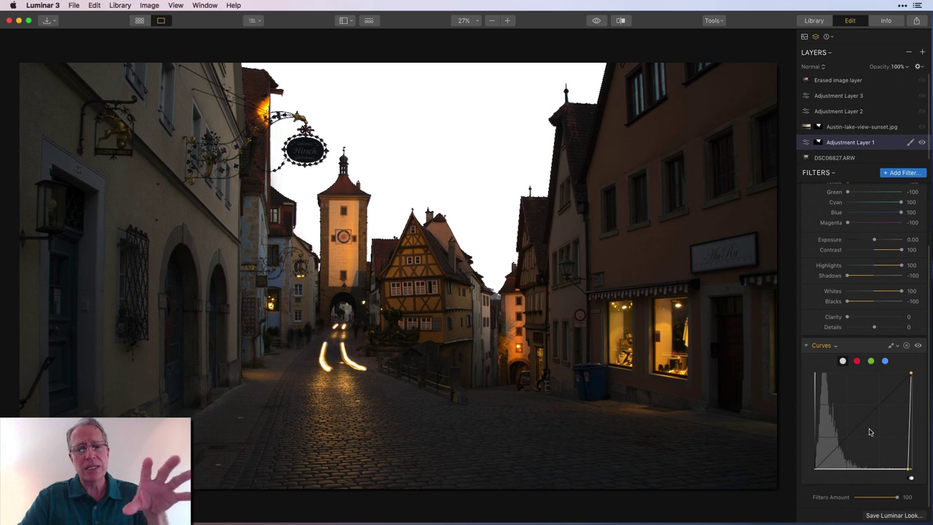
{"action": "scroll", "coordinate": [914, 421], "scroll_direction": "up", "scroll_amount": 1}
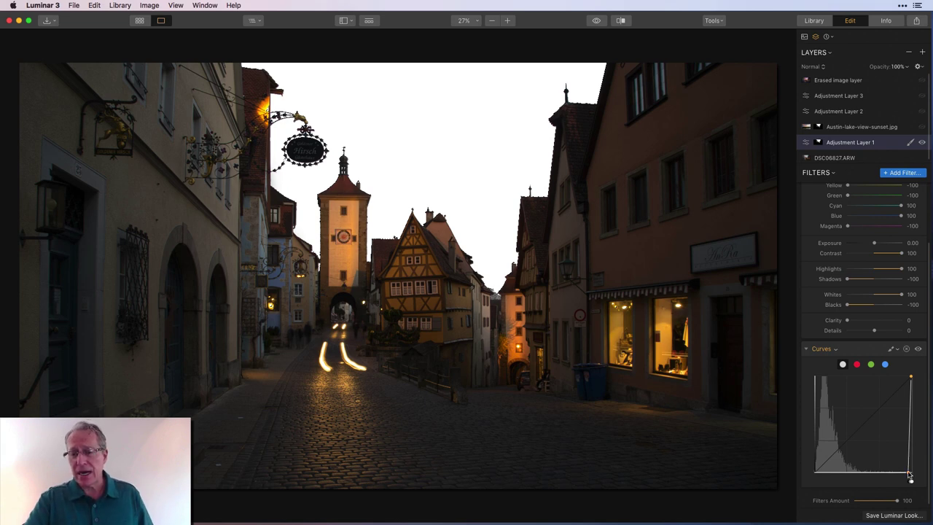
{"action": "mouse_move", "coordinate": [909, 472]}
{"action": "left_mouse_down"}
{"action": "mouse_move", "coordinate": [854, 458]}
{"action": "mouse_move", "coordinate": [816, 473]}
{"action": "mouse_move", "coordinate": [911, 477]}
{"action": "left_mouse_up"}
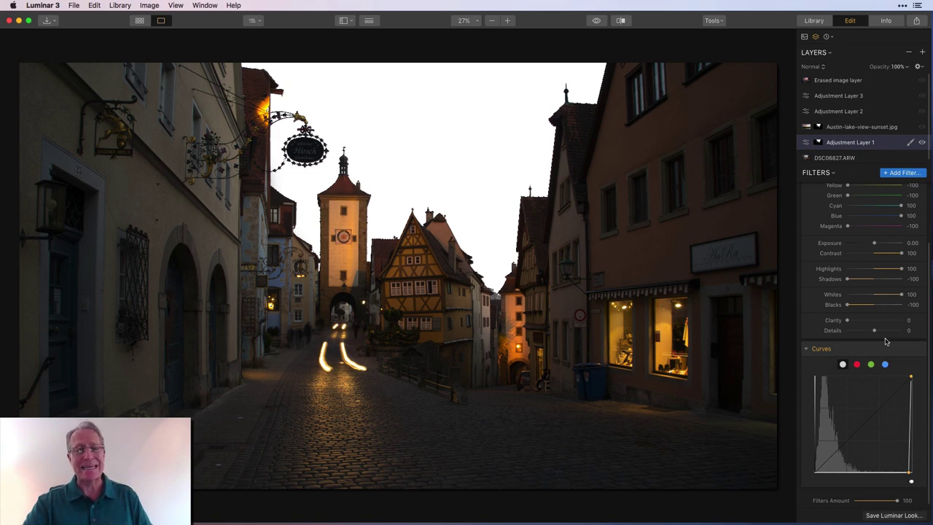
{"action": "left_click", "coordinate": [910, 143]}
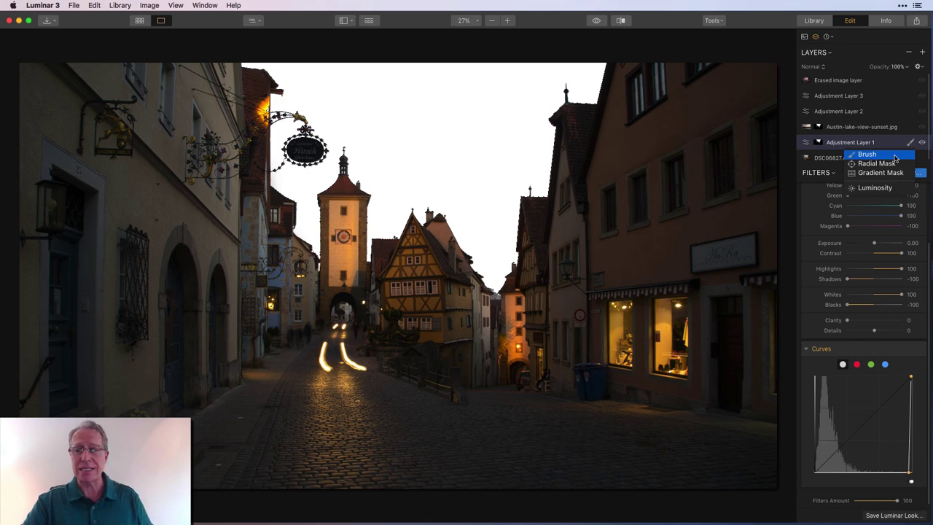
{"action": "left_click", "coordinate": [894, 156]}
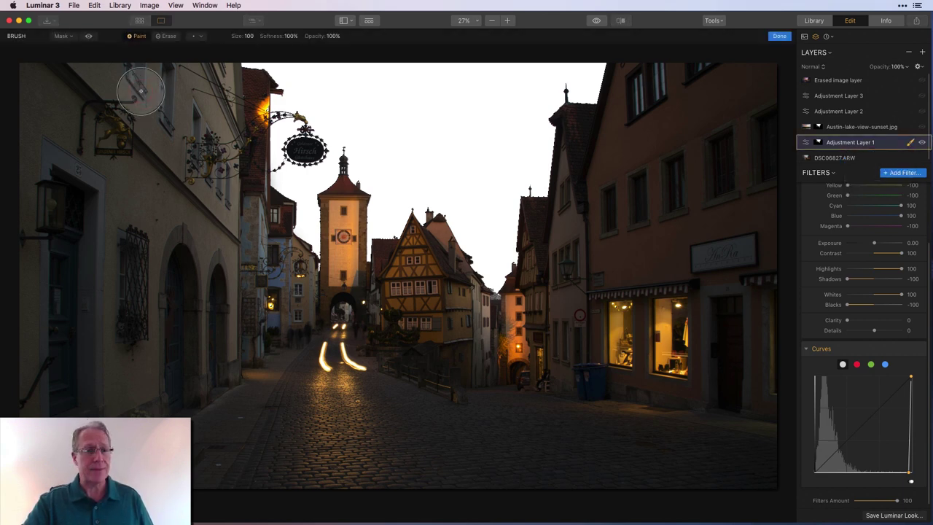
{"action": "left_click", "coordinate": [88, 36]}
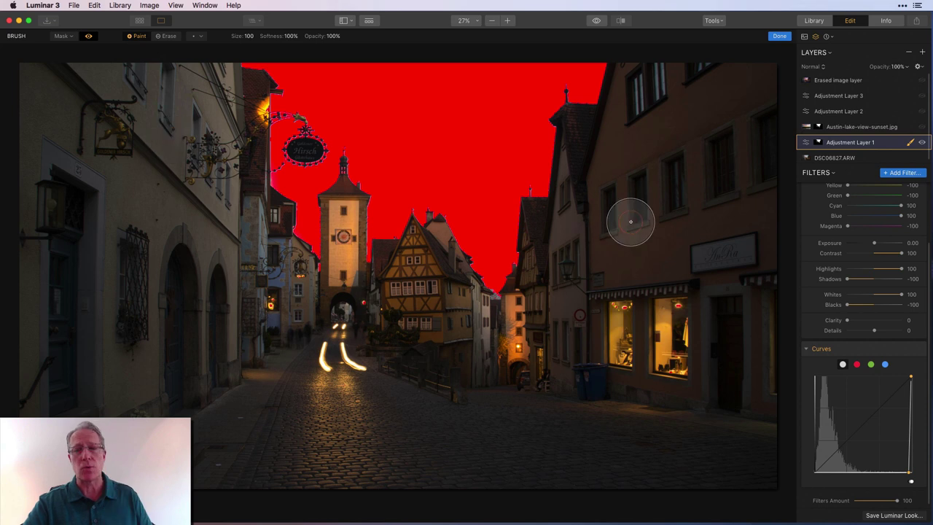
{"action": "left_click", "coordinate": [778, 36]}
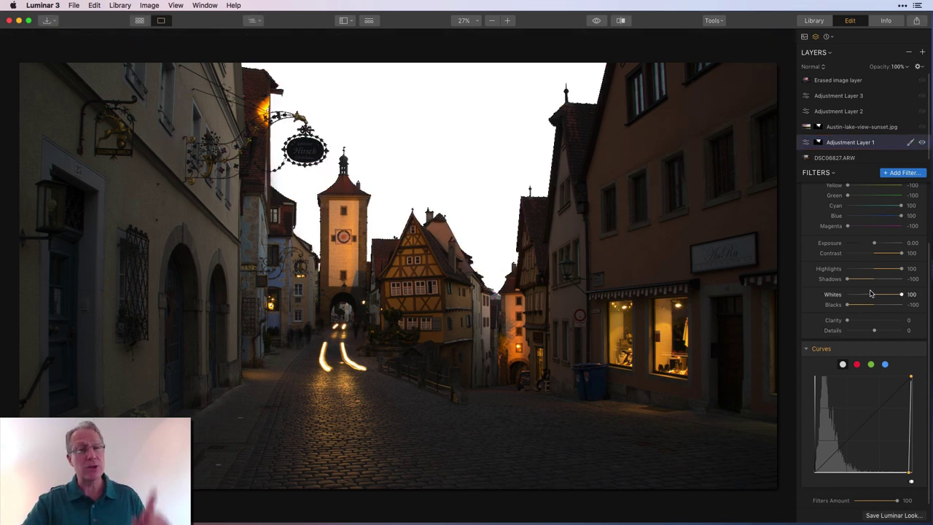
- Check the layer's Mask options without changing anything, then select the Austin-lake-view-sunset.jpg layer
{"action": "scroll", "coordinate": [870, 294], "scroll_direction": "up", "scroll_amount": 5}
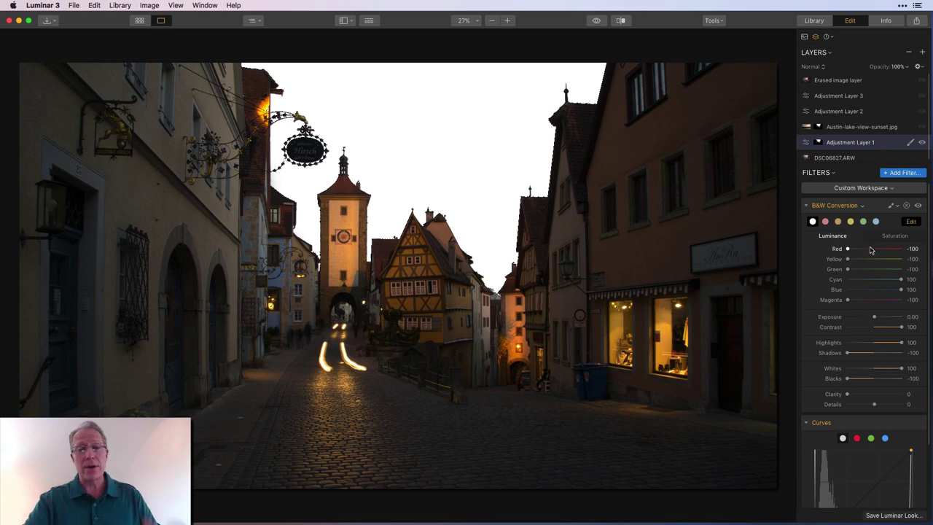
{"action": "left_click", "coordinate": [918, 67]}
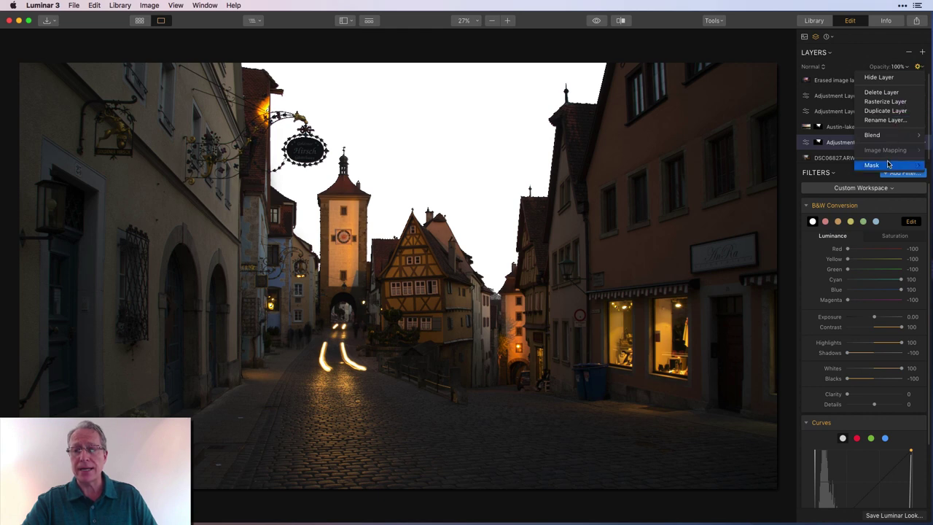
{"action": "mouse_move", "coordinate": [888, 166]}
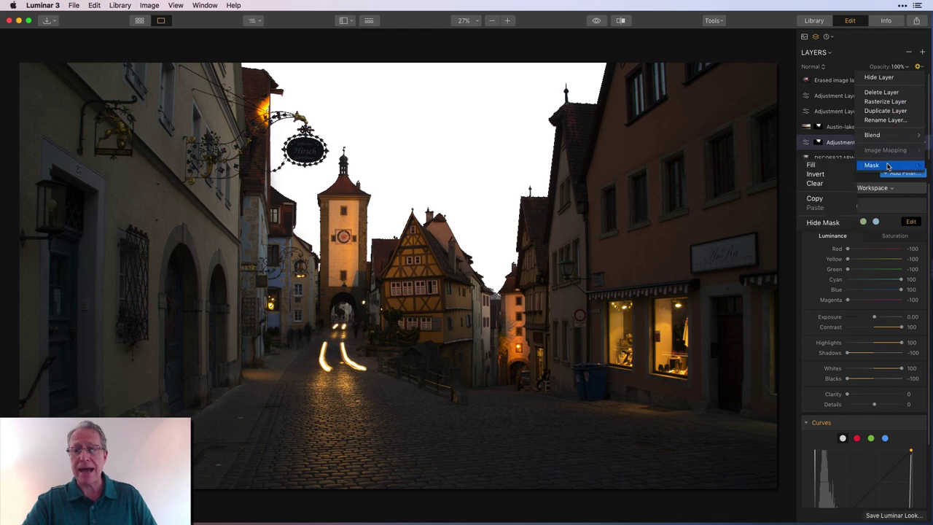
{"action": "left_click", "coordinate": [777, 37]}
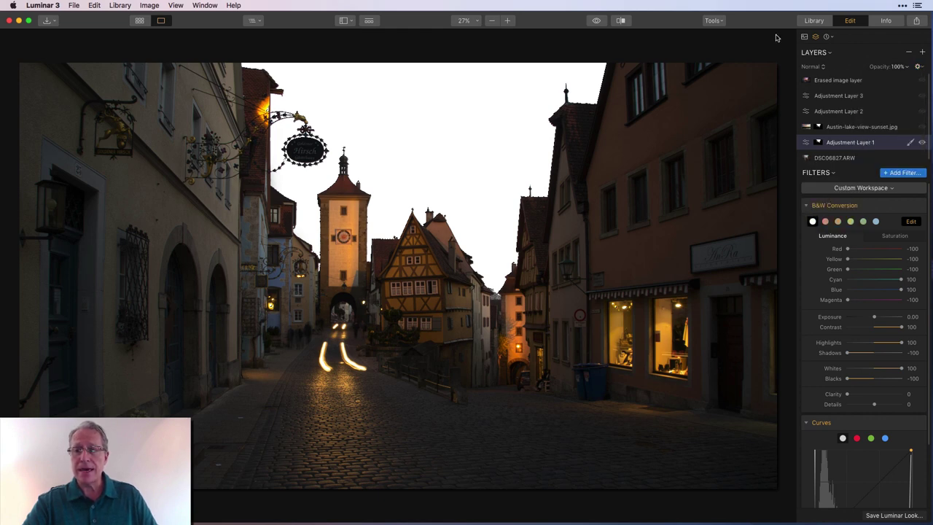
{"action": "left_click", "coordinate": [880, 128]}
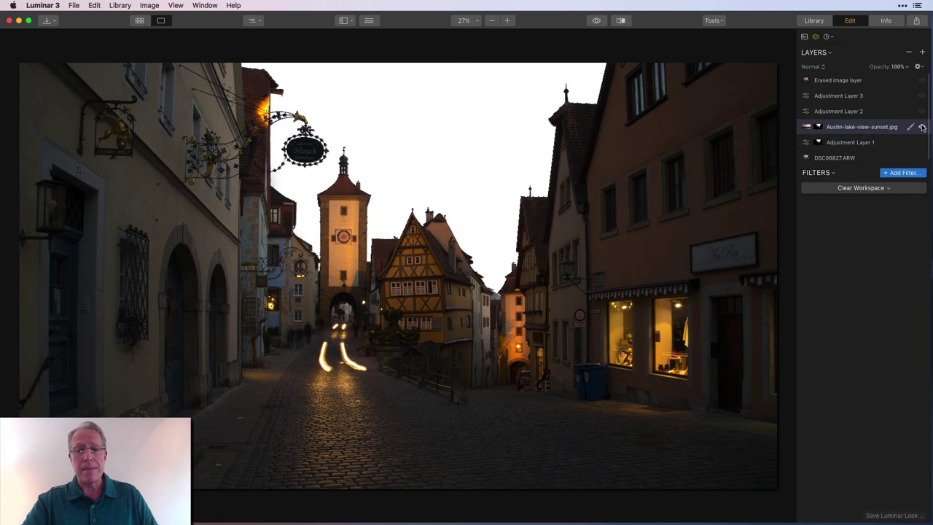
- Make the sunset sky layer visible and free-transform it (6000×3100, angle -1°)
{"action": "left_click", "coordinate": [922, 127]}
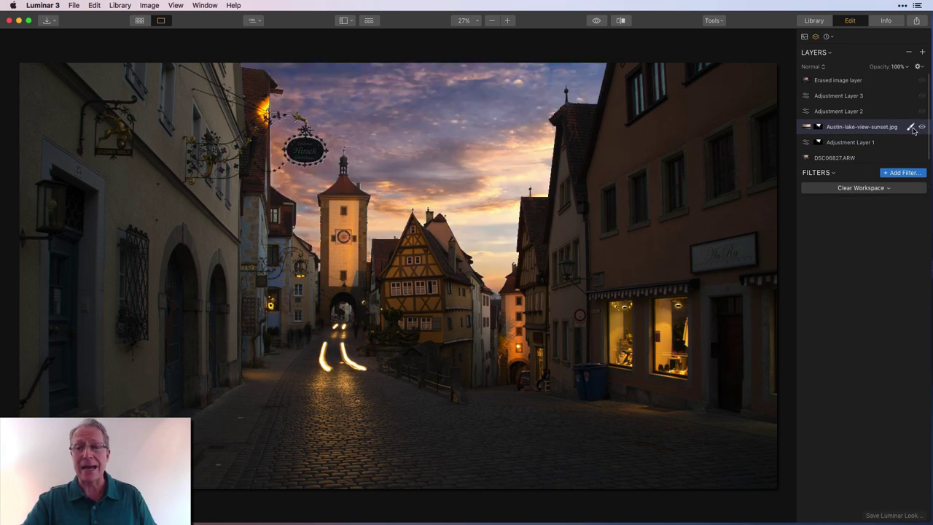
{"action": "left_click", "coordinate": [918, 66]}
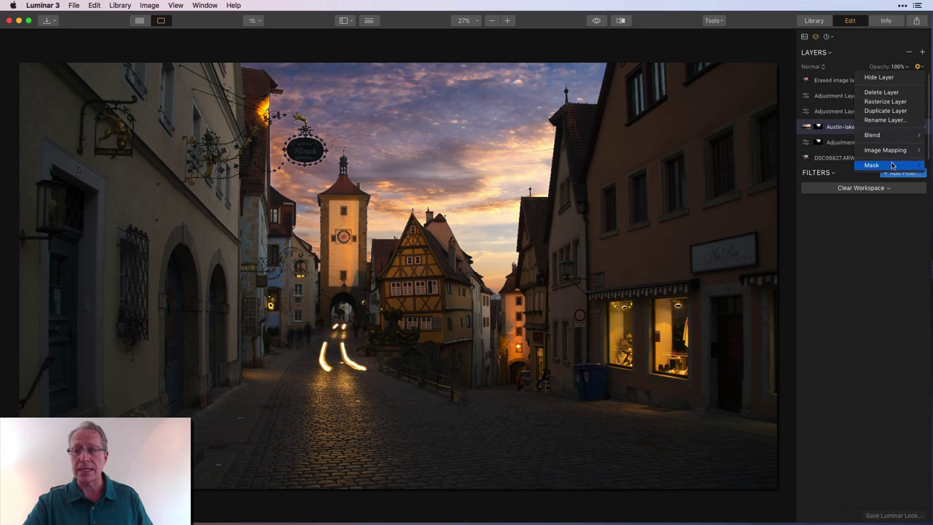
{"action": "mouse_move", "coordinate": [892, 169]}
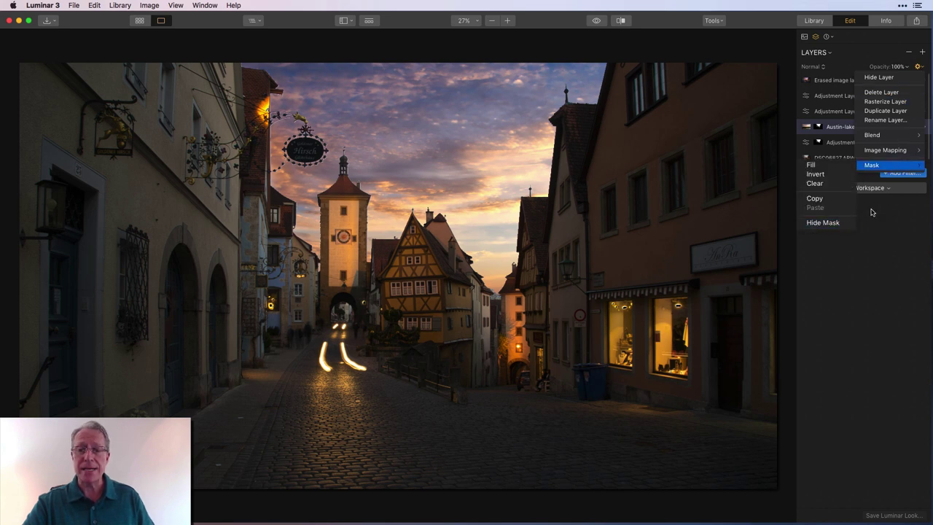
{"action": "left_click", "coordinate": [898, 216]}
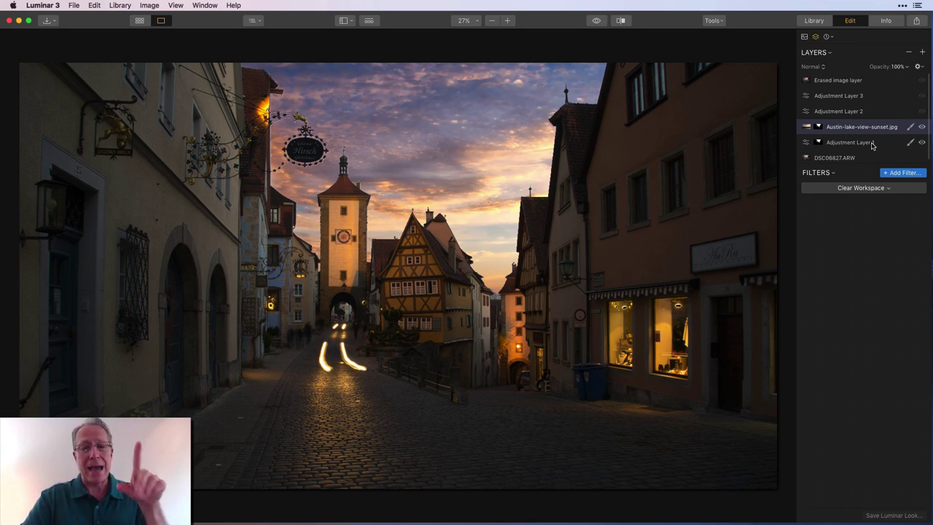
{"action": "left_click", "coordinate": [714, 22]}
{"action": "left_click", "coordinate": [743, 43]}
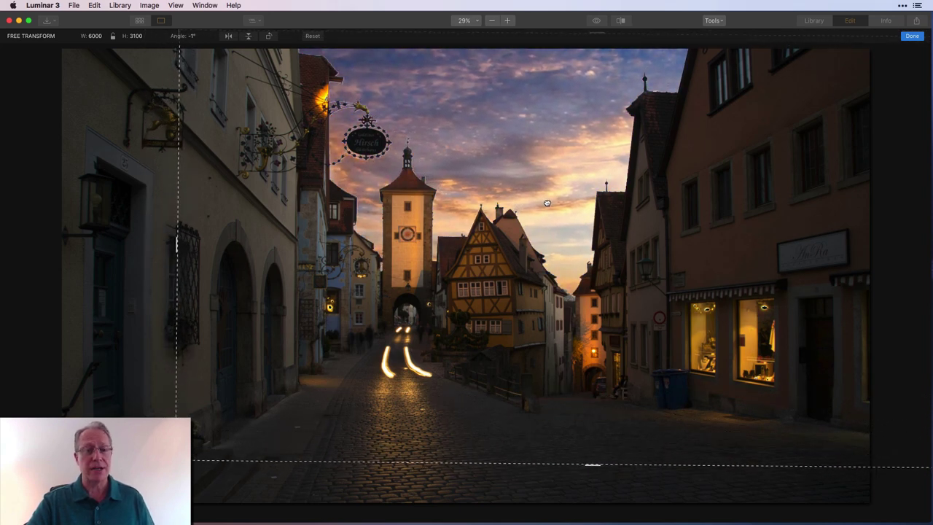
- Apply the sunset sky layer's free transform with Done
{"action": "left_click", "coordinate": [911, 36]}
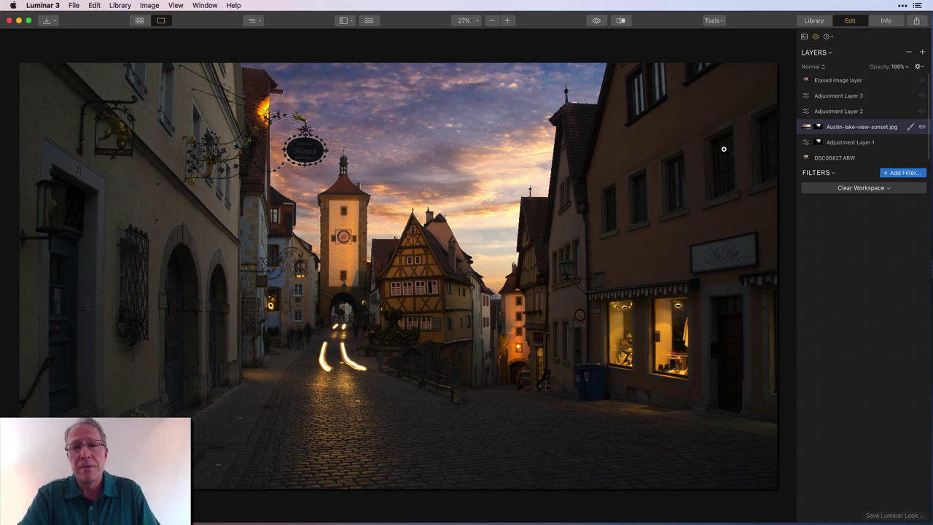
- Compare Adjustment Layer 2's effect on and off, leave it visible, and show the Looks strip
{"action": "left_click", "coordinate": [865, 113]}
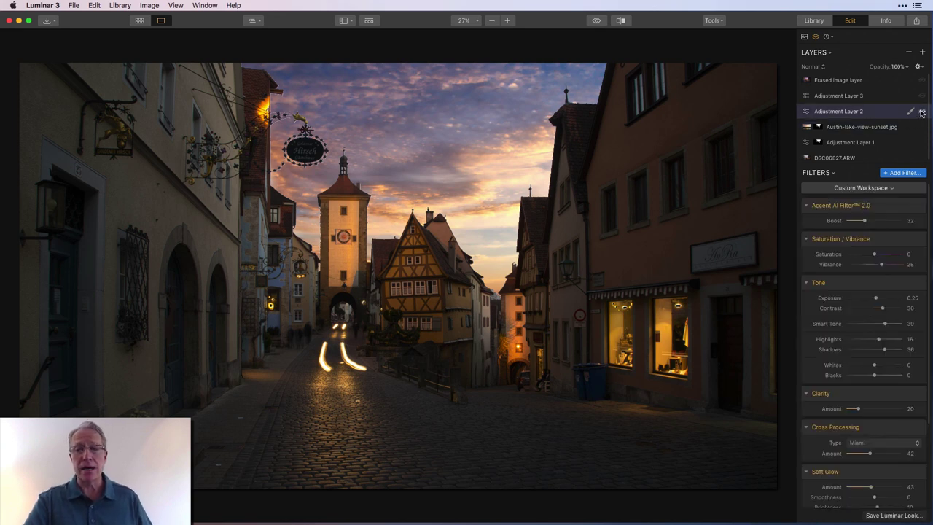
{"action": "left_click", "coordinate": [921, 112]}
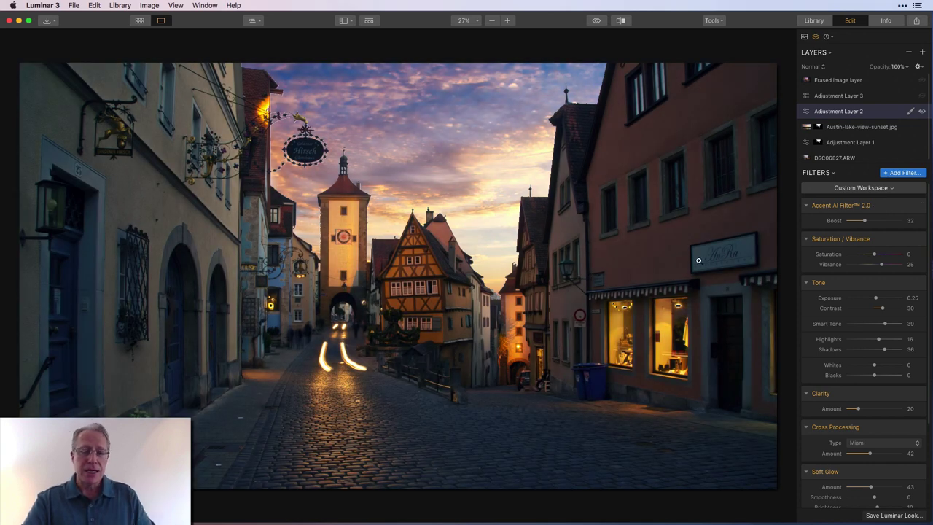
{"action": "left_click", "coordinate": [921, 112]}
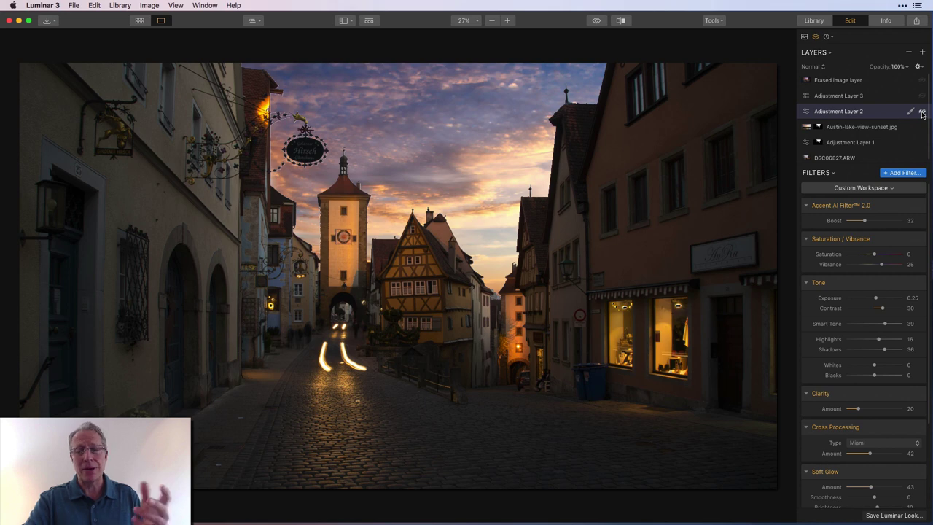
{"action": "left_click", "coordinate": [922, 112]}
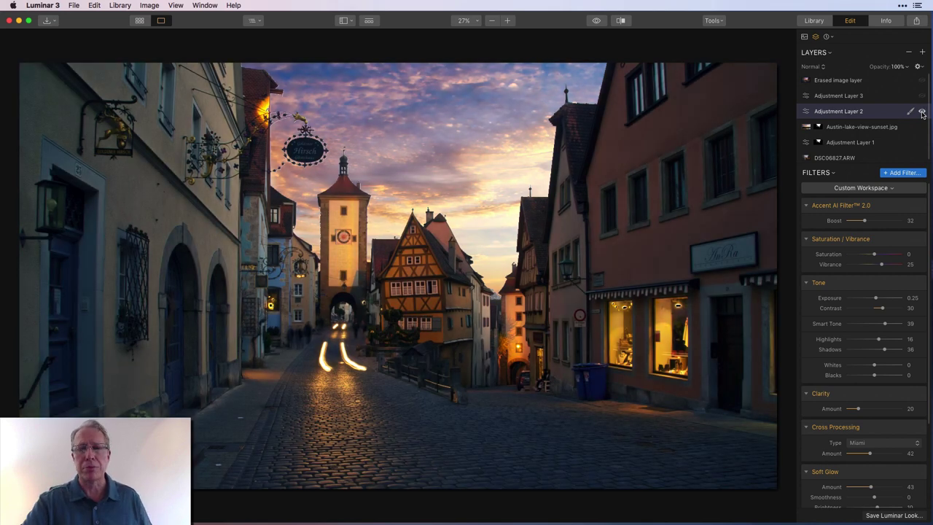
{"action": "left_click", "coordinate": [369, 21]}
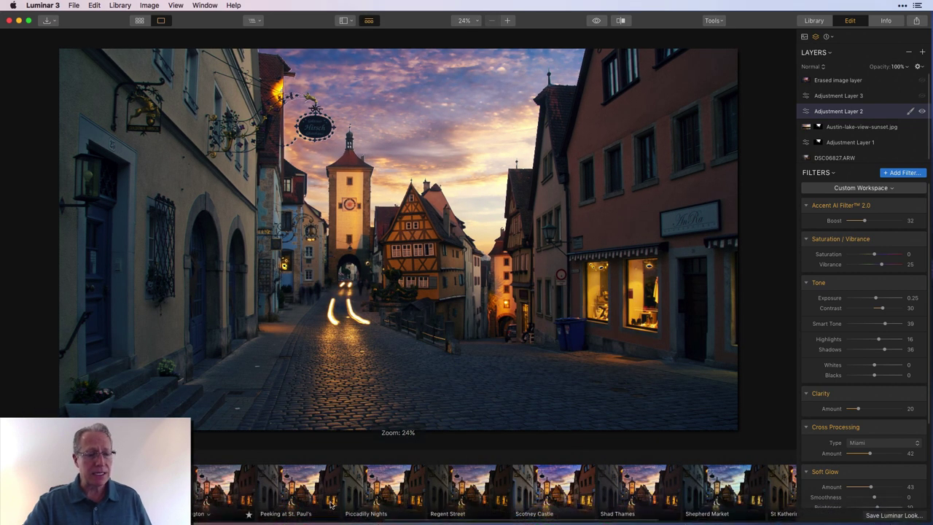
- Scroll through the Luminar Looks presets, then hide the presets strip
{"action": "scroll", "coordinate": [520, 494], "scroll_direction": "left", "scroll_amount": 5}
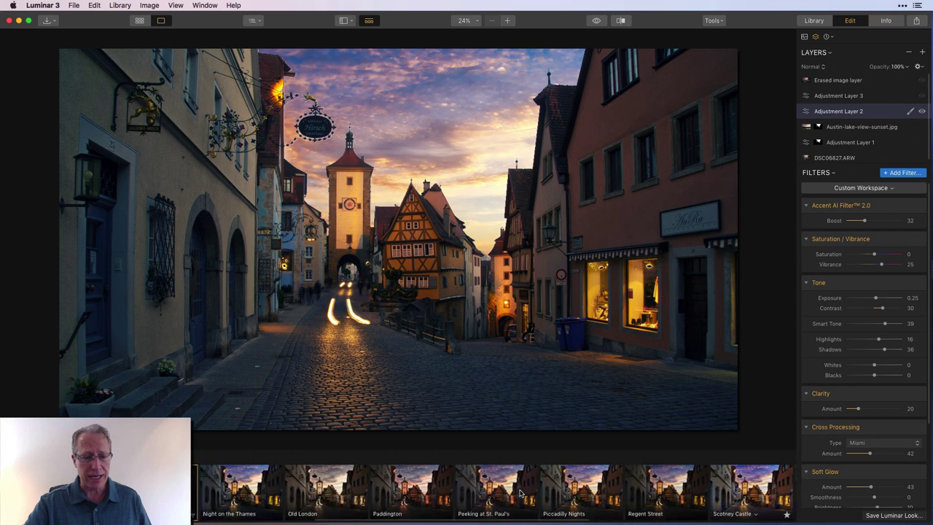
{"action": "scroll", "coordinate": [520, 494], "scroll_direction": "left", "scroll_amount": 2}
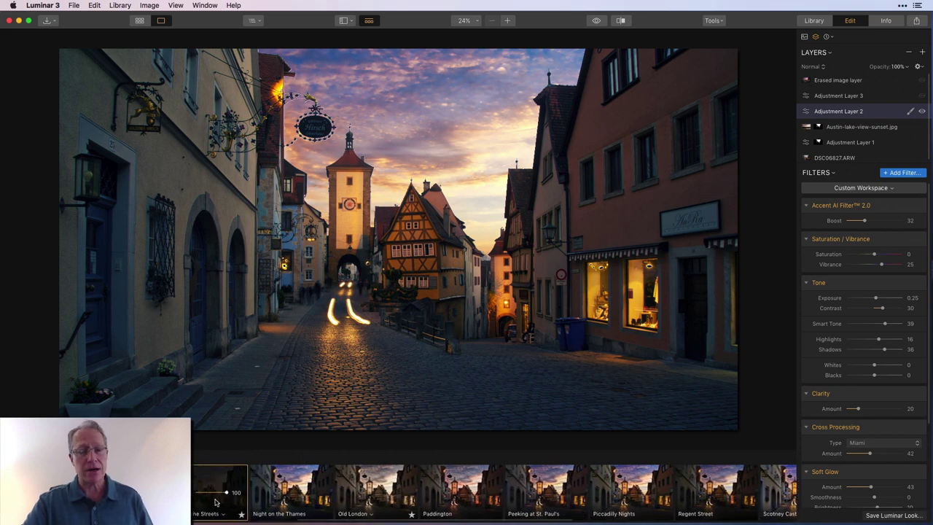
{"action": "left_click", "coordinate": [369, 20]}
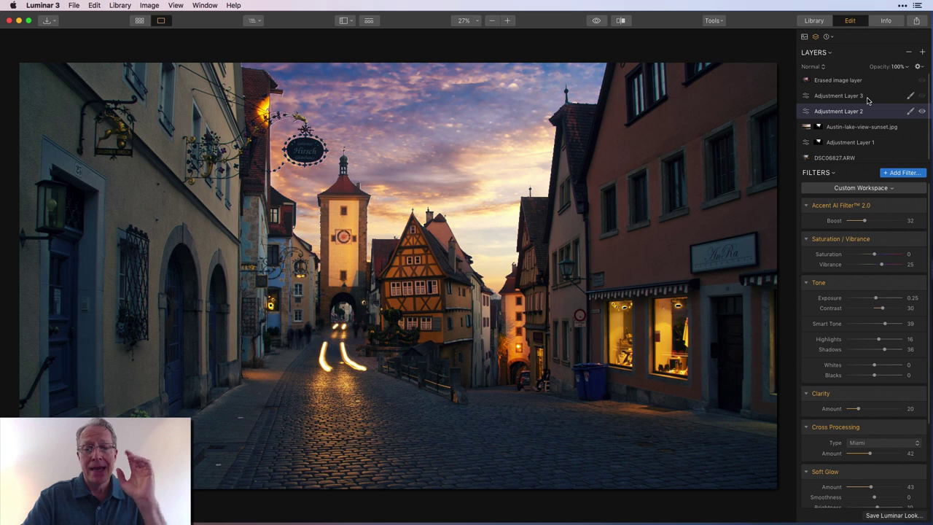
- Select Adjustment Layer 3 and enable its Tone filter at Smart Tone 19
{"action": "left_click", "coordinate": [867, 97]}
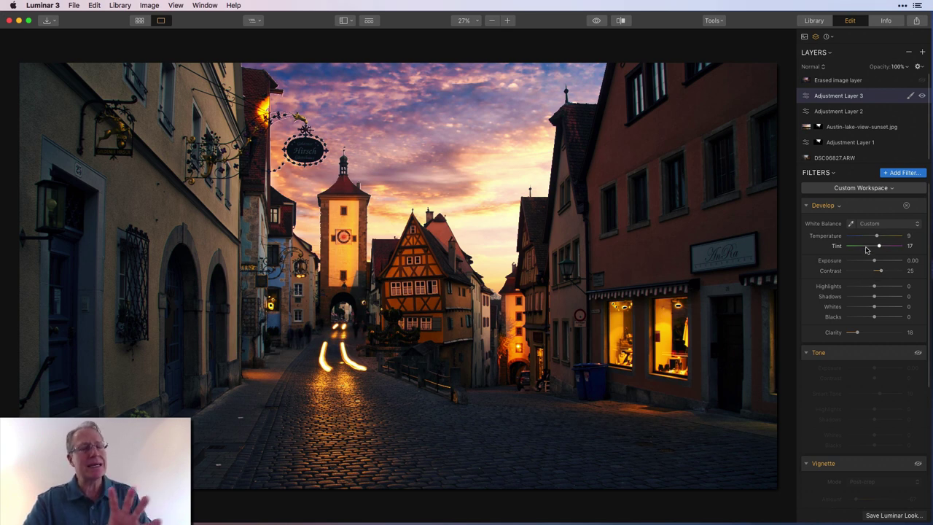
{"action": "scroll", "coordinate": [885, 302], "scroll_direction": "down", "scroll_amount": 3}
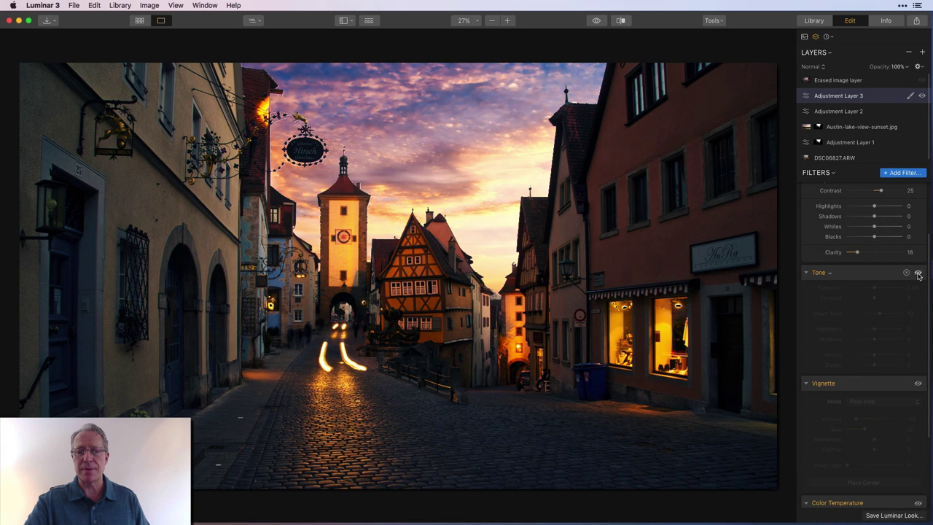
{"action": "left_click", "coordinate": [918, 274]}
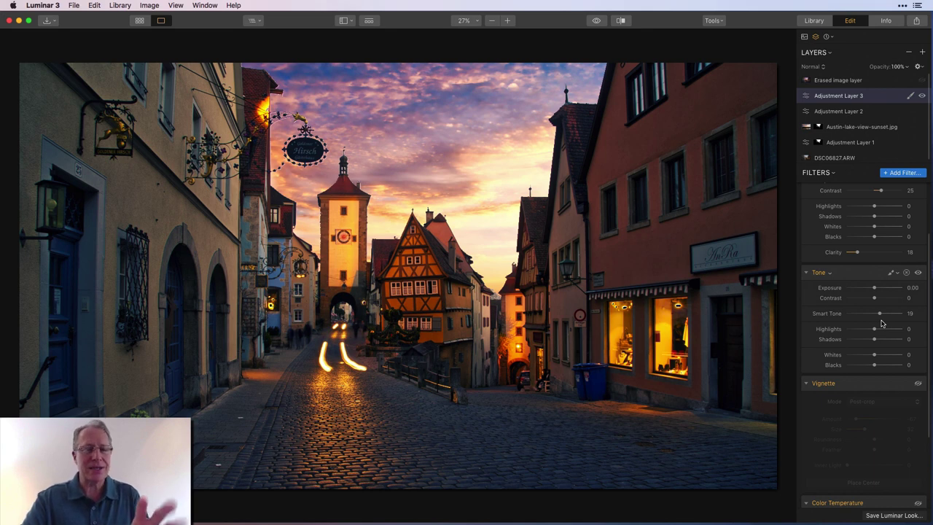
{"action": "scroll", "coordinate": [883, 328], "scroll_direction": "down", "scroll_amount": 3}
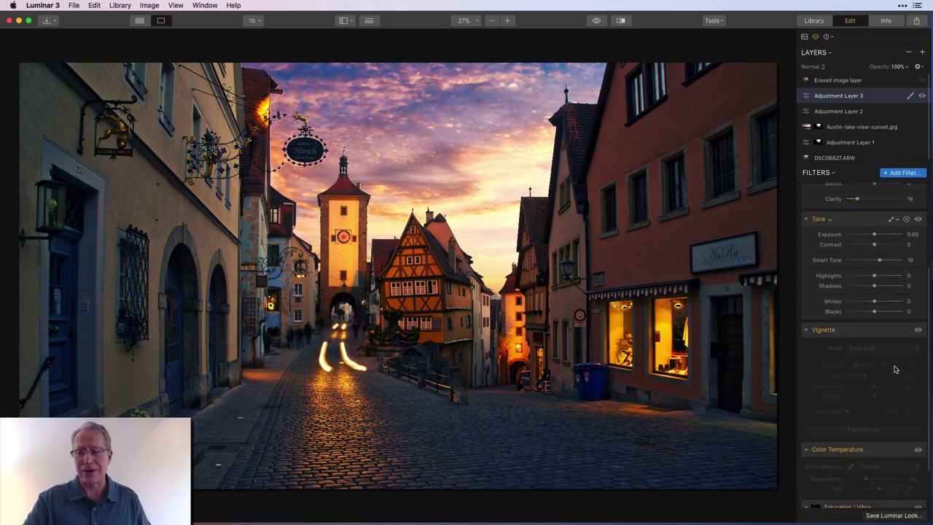
- Enable Vignette with Inner Light 15 and Color Temperature at -29, Tint 17
{"action": "left_click", "coordinate": [918, 330]}
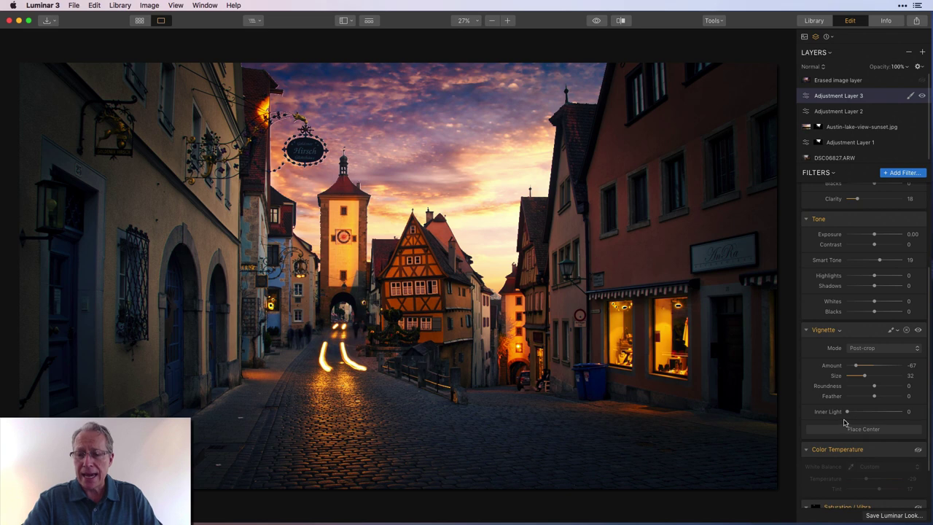
{"action": "left_click_drag", "start_coordinate": [847, 413], "coordinate": [856, 411]}
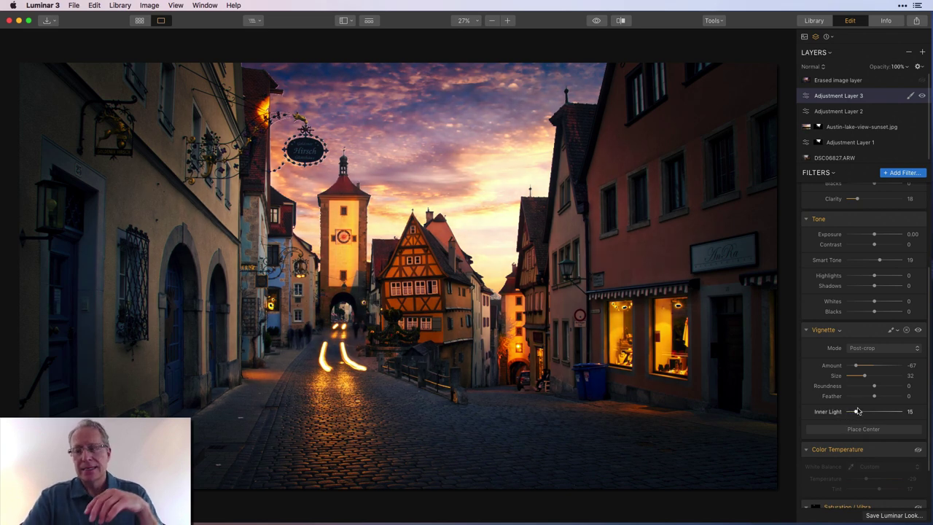
{"action": "scroll", "coordinate": [858, 412], "scroll_direction": "down", "scroll_amount": 3}
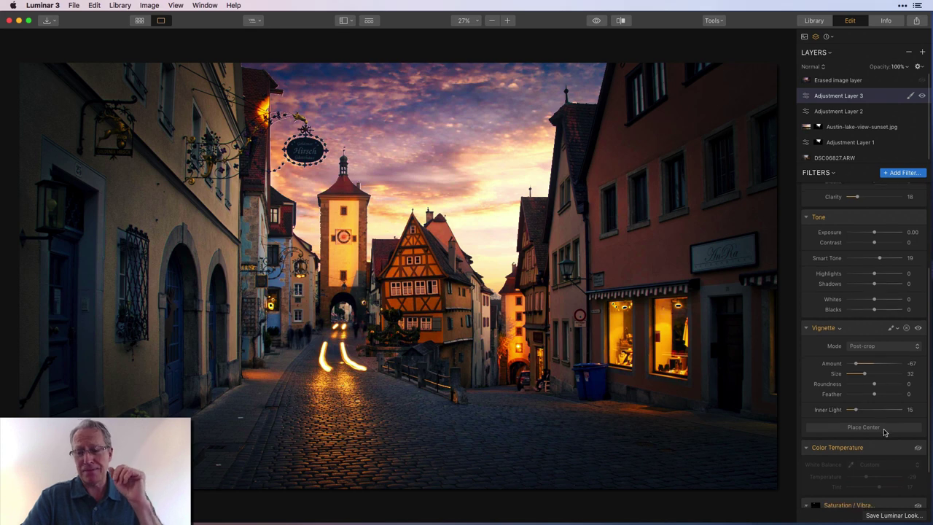
{"action": "left_click", "coordinate": [918, 393]}
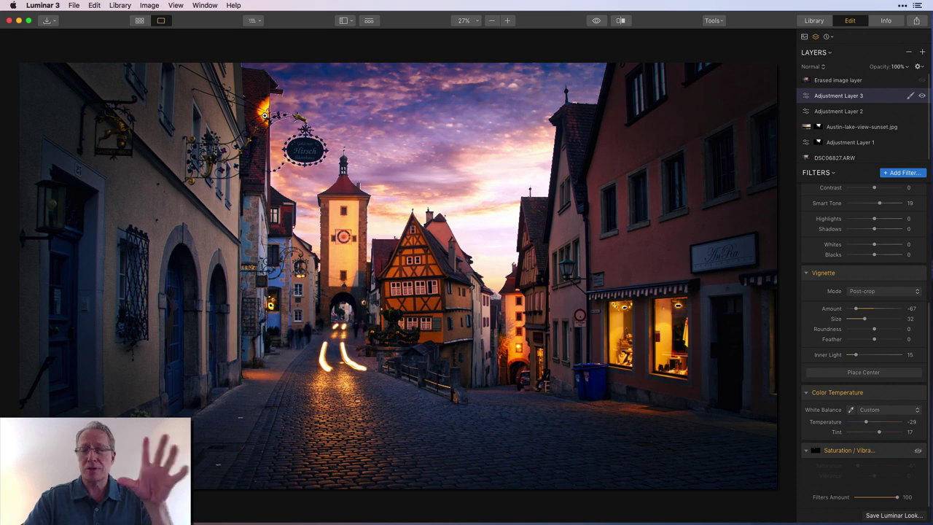
- Compare with the original, then enable Saturation/Vibrance at Saturation -61 and check it on and off
{"action": "left_click", "coordinate": [596, 22]}
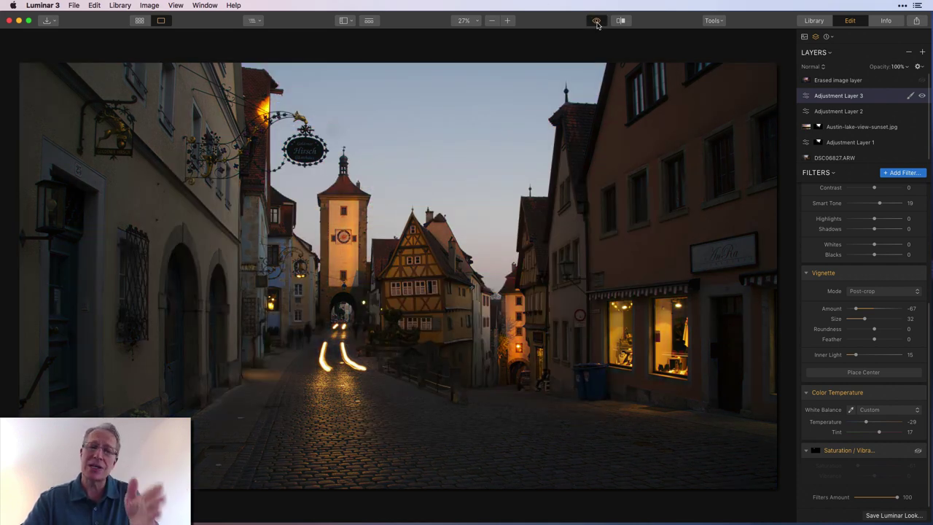
{"action": "left_click", "coordinate": [596, 21]}
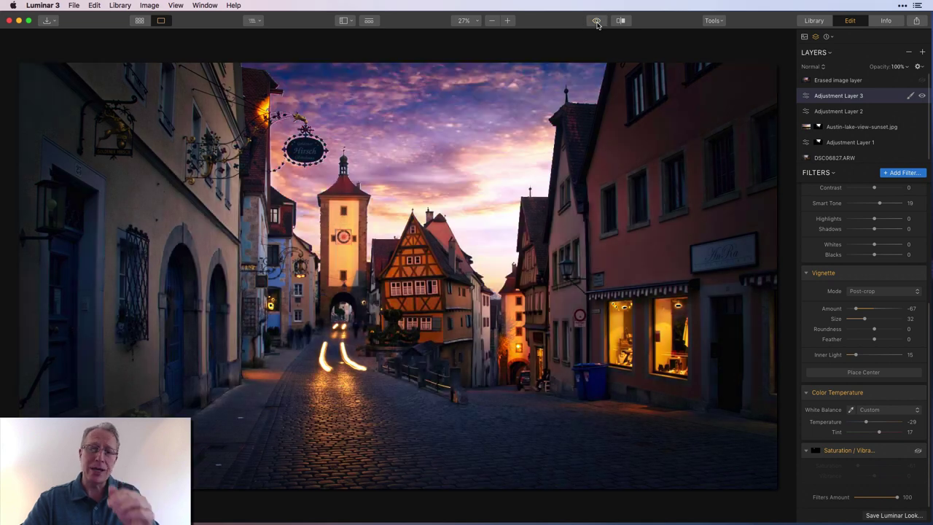
{"action": "left_click", "coordinate": [918, 452]}
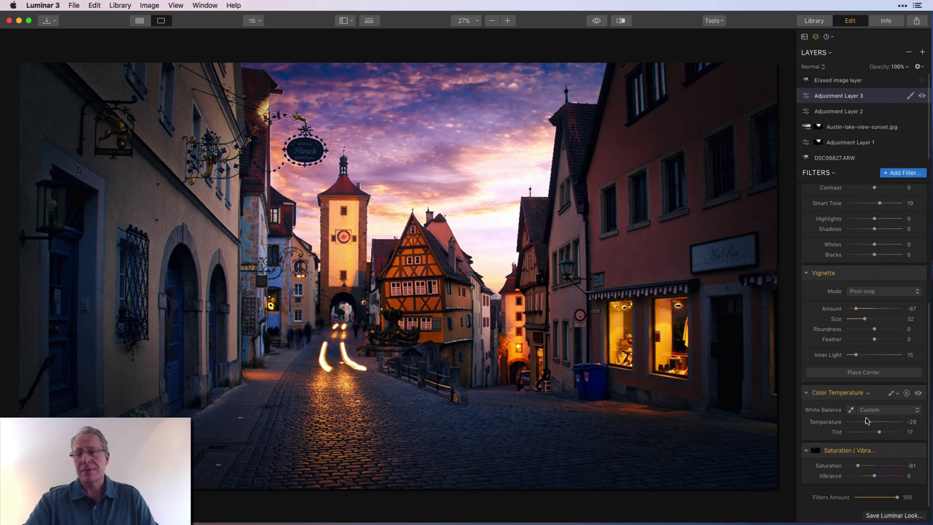
{"action": "left_click", "coordinate": [918, 452]}
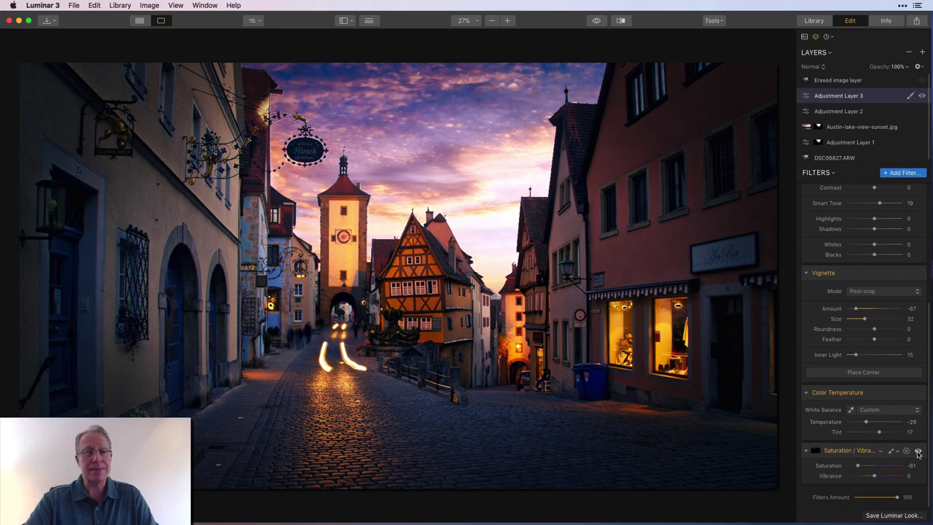
{"action": "left_click", "coordinate": [918, 452]}
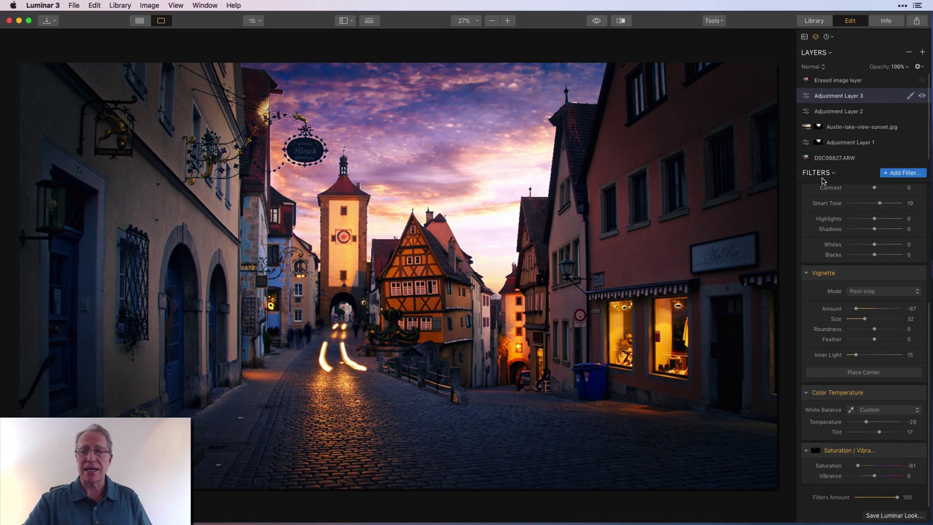
- Select the top Erased image layer and compare the finished dusk edit with the unedited photo
{"action": "left_click", "coordinate": [848, 82]}
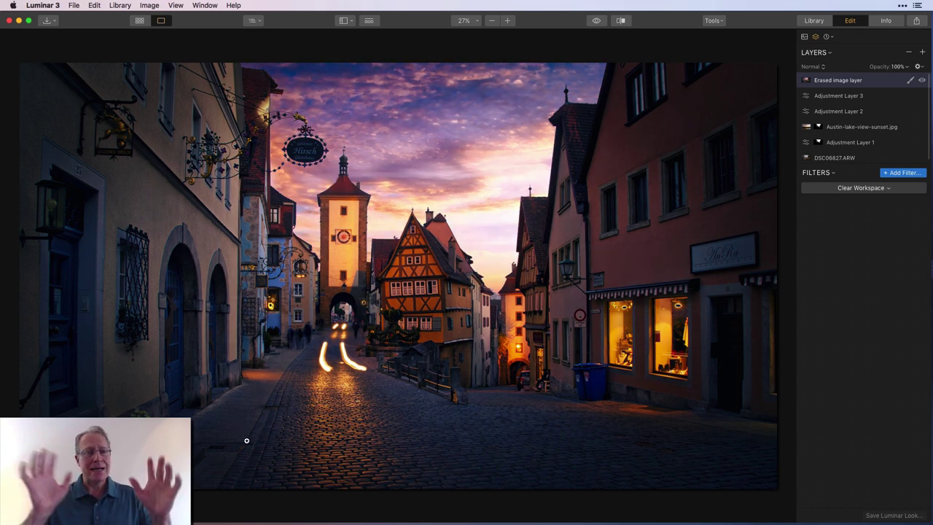
{"action": "left_click", "coordinate": [596, 22]}
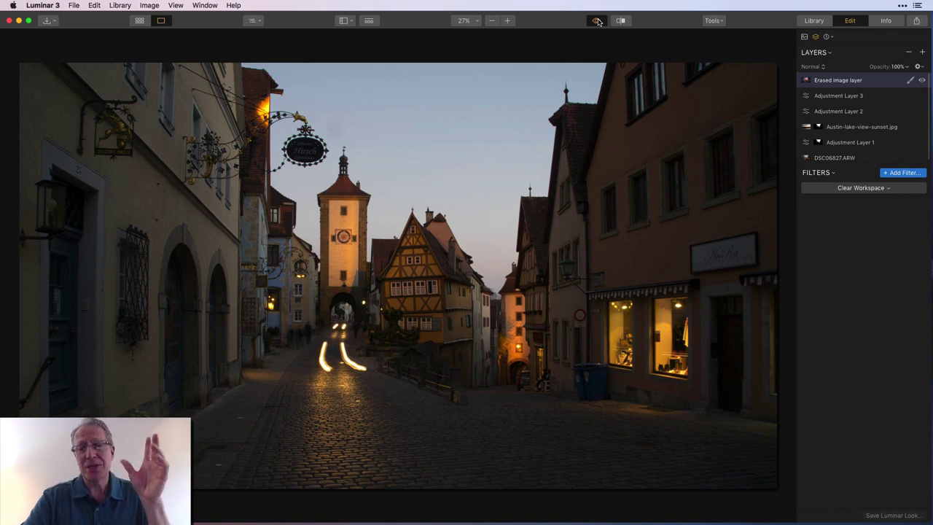
{"action": "left_click", "coordinate": [597, 20]}
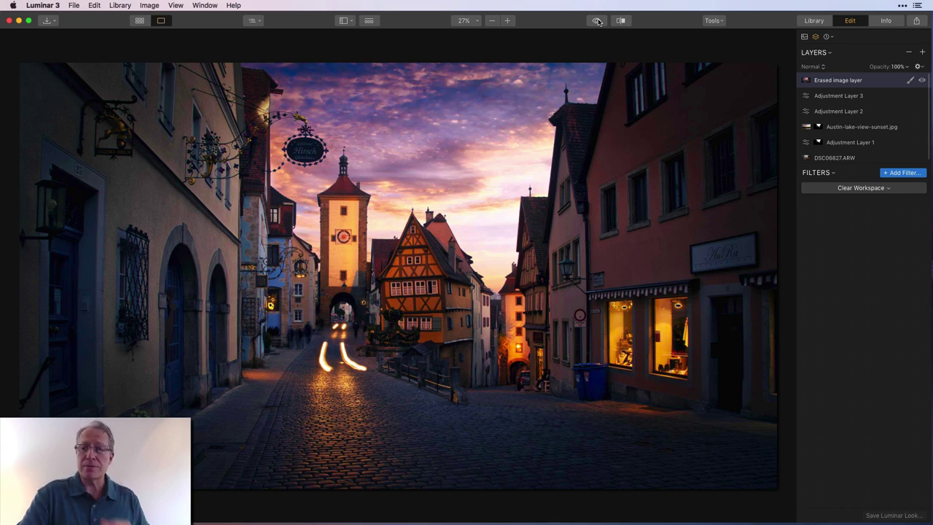
{"action": "left_click", "coordinate": [813, 20]}
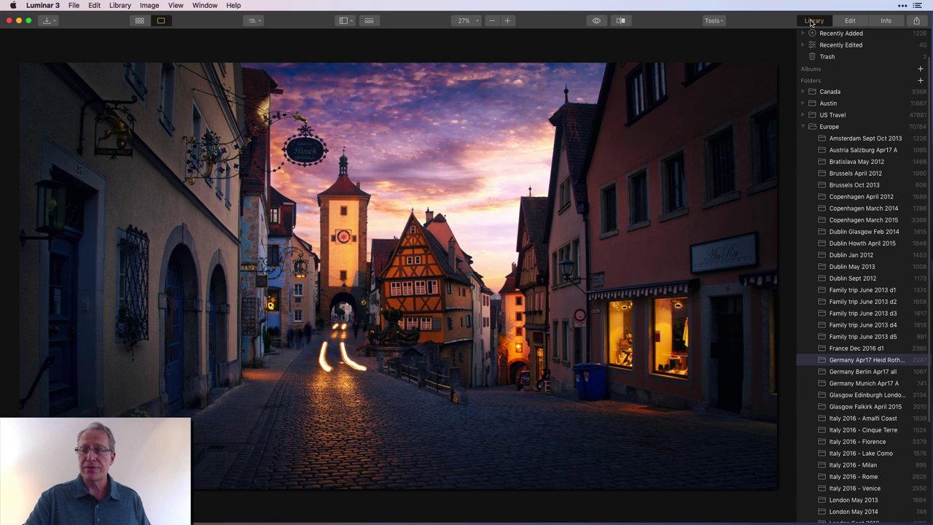
{"action": "scroll", "coordinate": [869, 319], "scroll_direction": "down", "scroll_amount": 4}
{"action": "scroll", "coordinate": [869, 319], "scroll_direction": "up", "scroll_amount": 4}
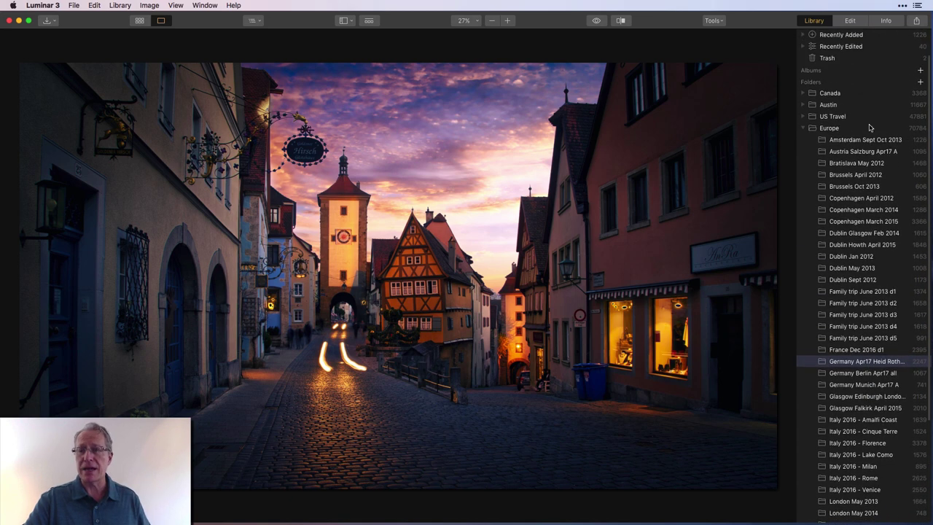
{"action": "left_click", "coordinate": [861, 25]}
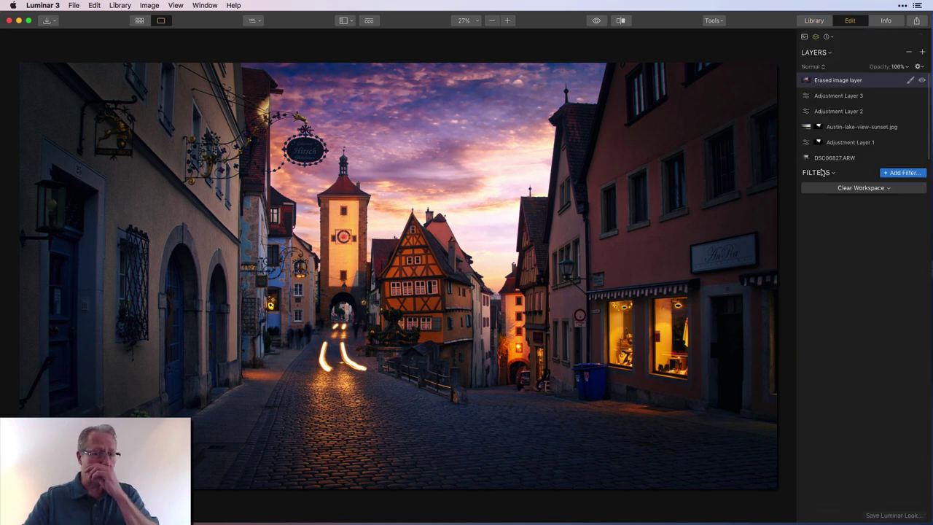